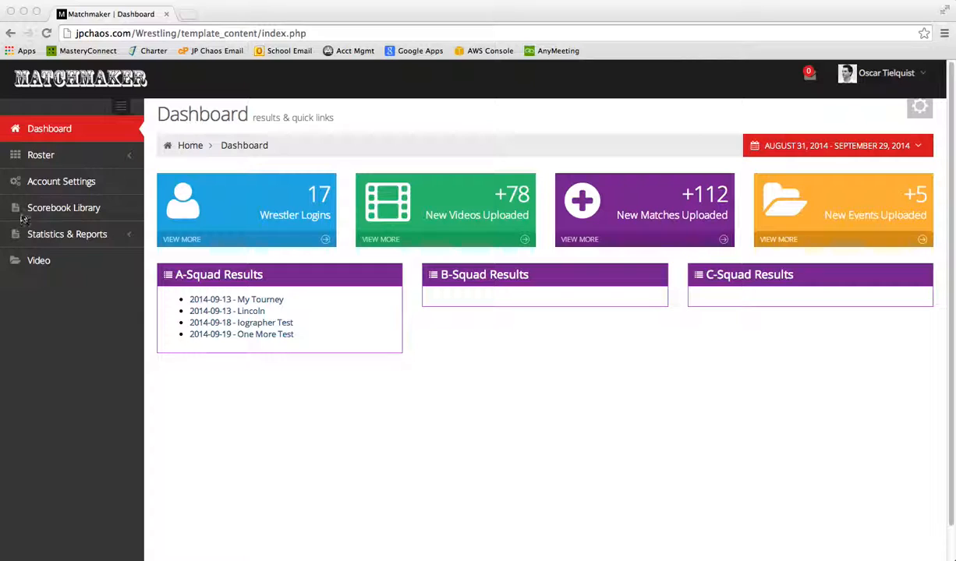
Open the Scorebook Library and load the A-Squad events for the 2013-2014 season.
{"action": "left_click", "coordinate": [70, 212]}
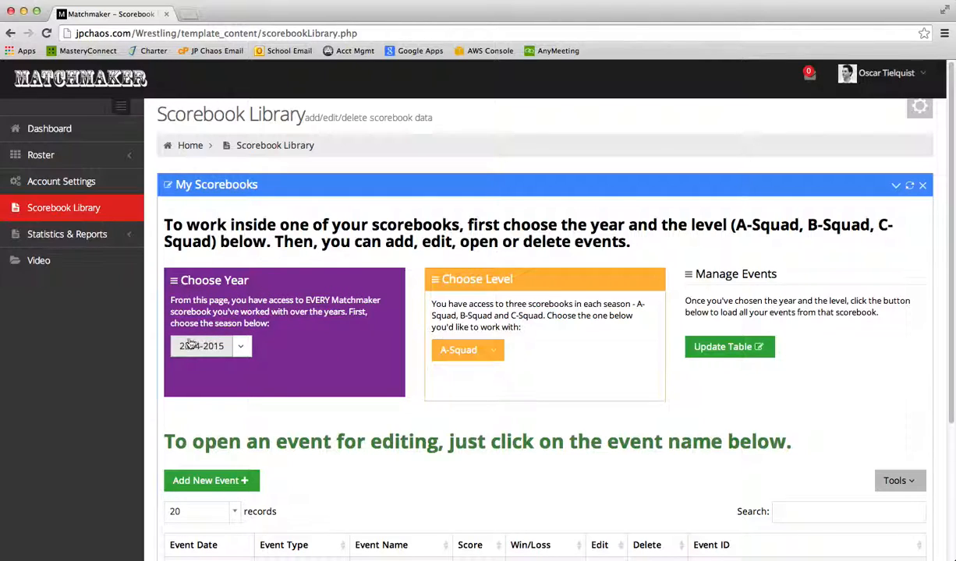
{"action": "left_click", "coordinate": [242, 347]}
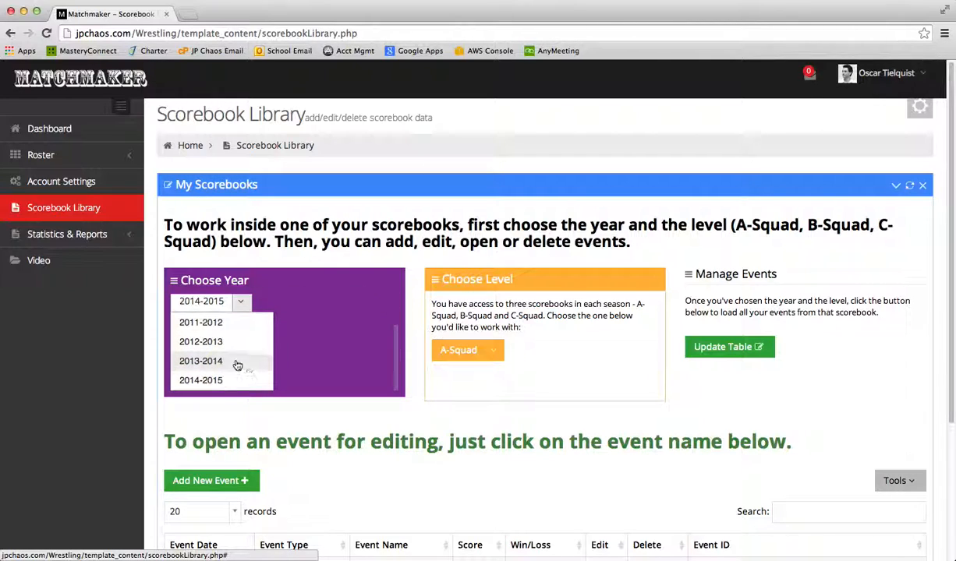
{"action": "left_click", "coordinate": [243, 363]}
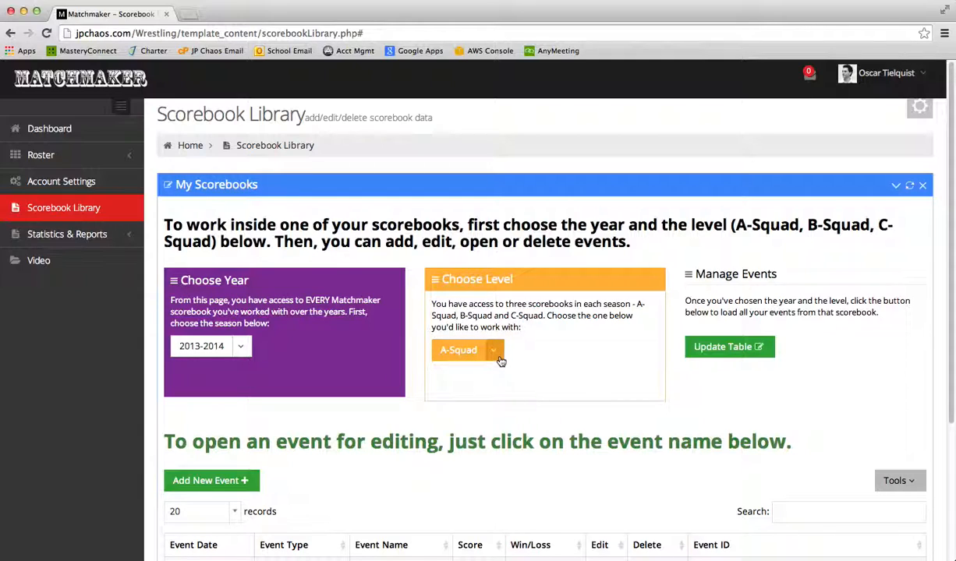
{"action": "left_click", "coordinate": [729, 348]}
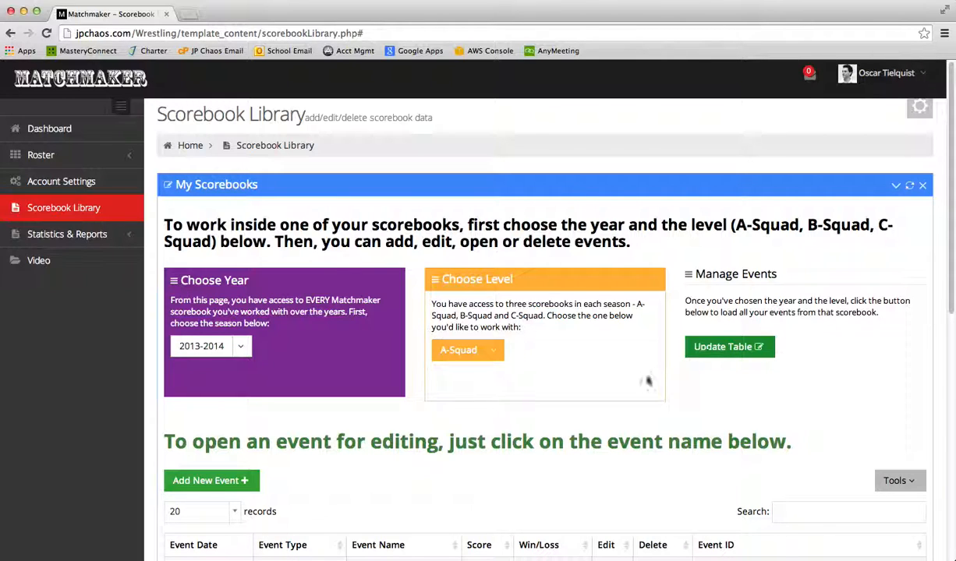
Change the Bloomington Kennedy dual meet's event date to 2013-12-19 and save the row.
{"action": "scroll", "coordinate": [484, 416], "scroll_direction": "down", "scroll_amount": 3}
{"action": "scroll", "coordinate": [483, 415], "scroll_direction": "down", "scroll_amount": 6}
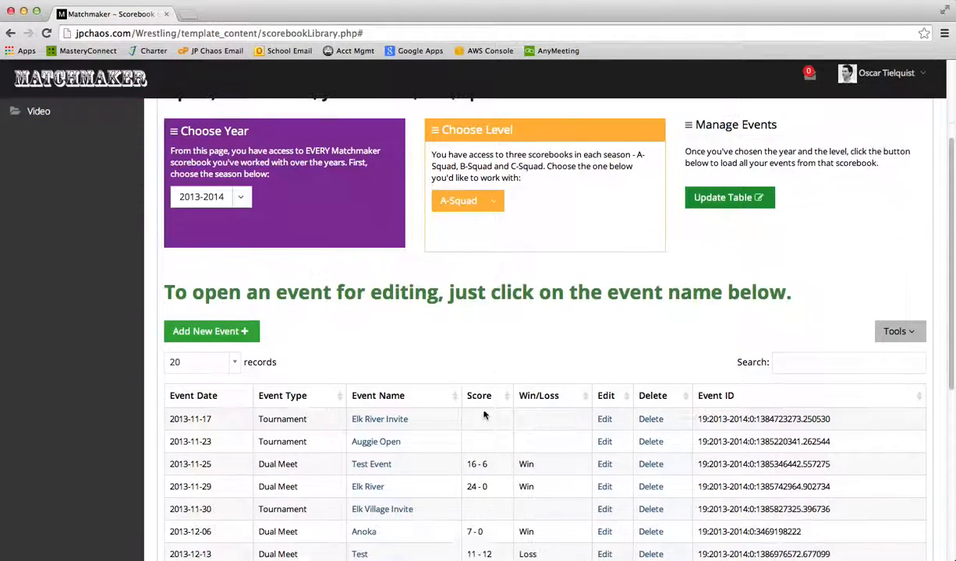
{"action": "scroll", "coordinate": [484, 414], "scroll_direction": "down", "scroll_amount": 2}
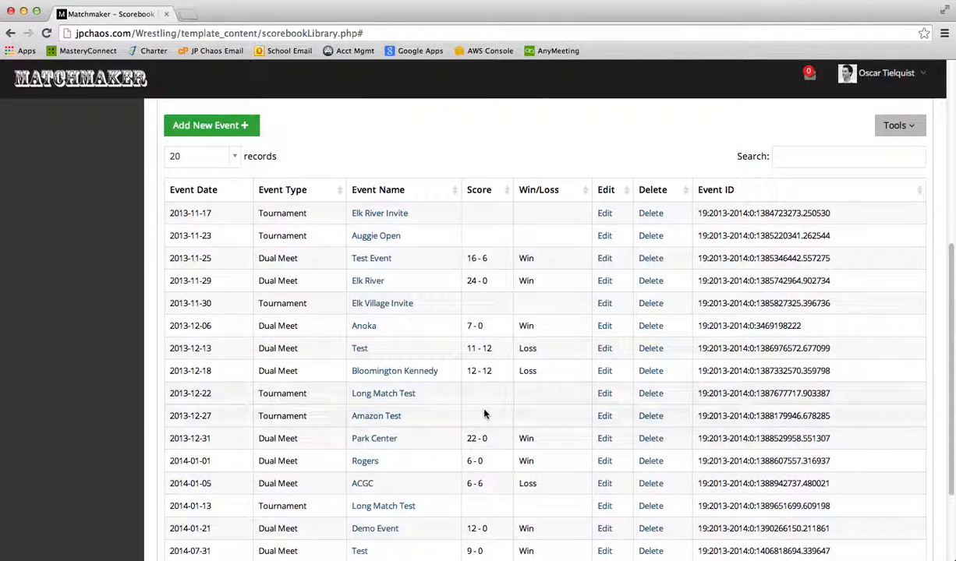
{"action": "scroll", "coordinate": [484, 410], "scroll_direction": "down", "scroll_amount": 2}
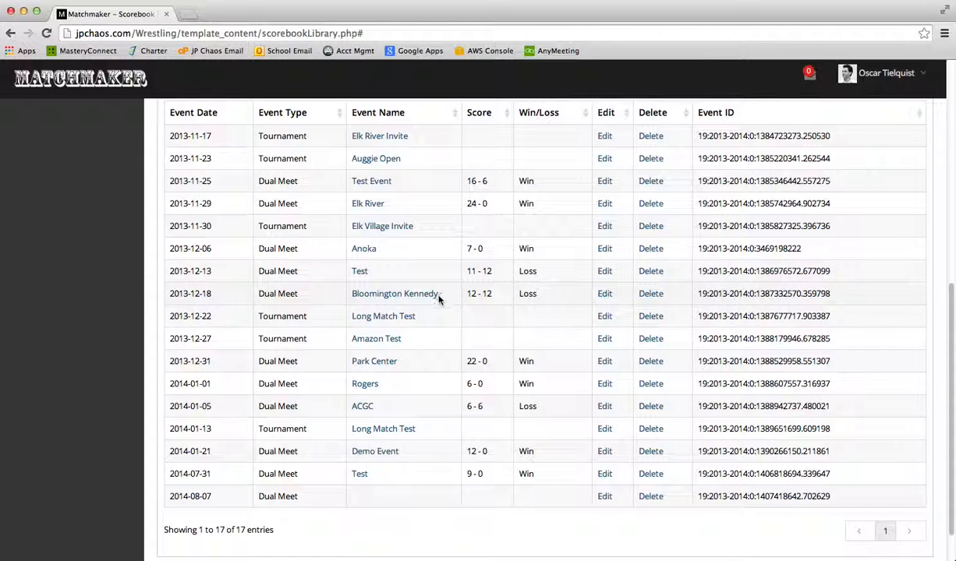
{"action": "left_click", "coordinate": [605, 295]}
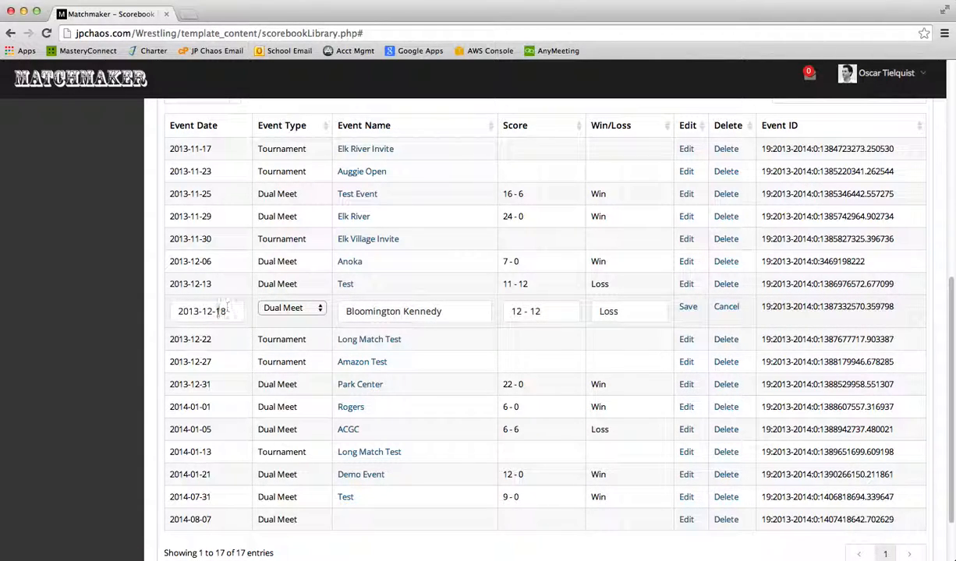
{"action": "left_click", "coordinate": [296, 310]}
{"action": "left_click", "coordinate": [288, 308]}
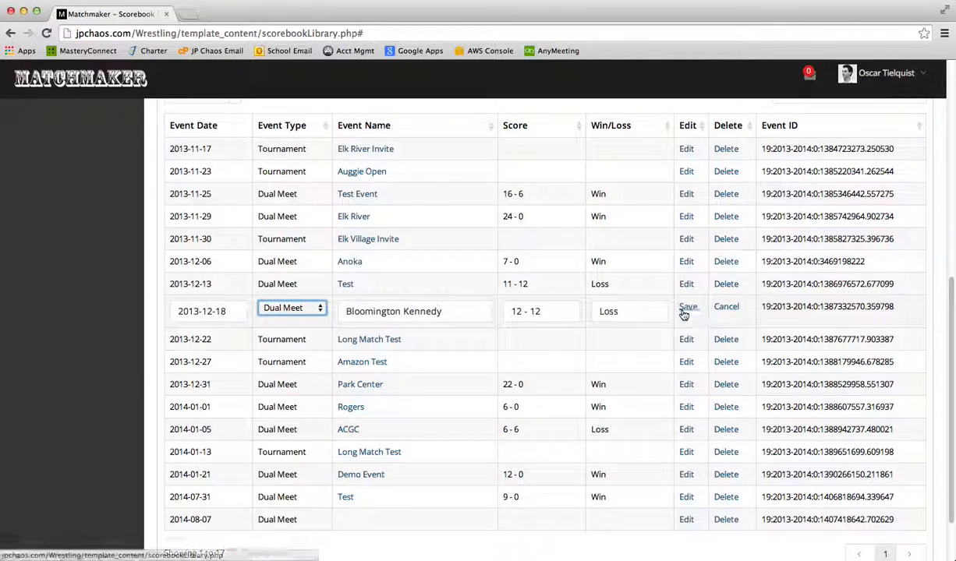
{"action": "left_click", "coordinate": [243, 312]}
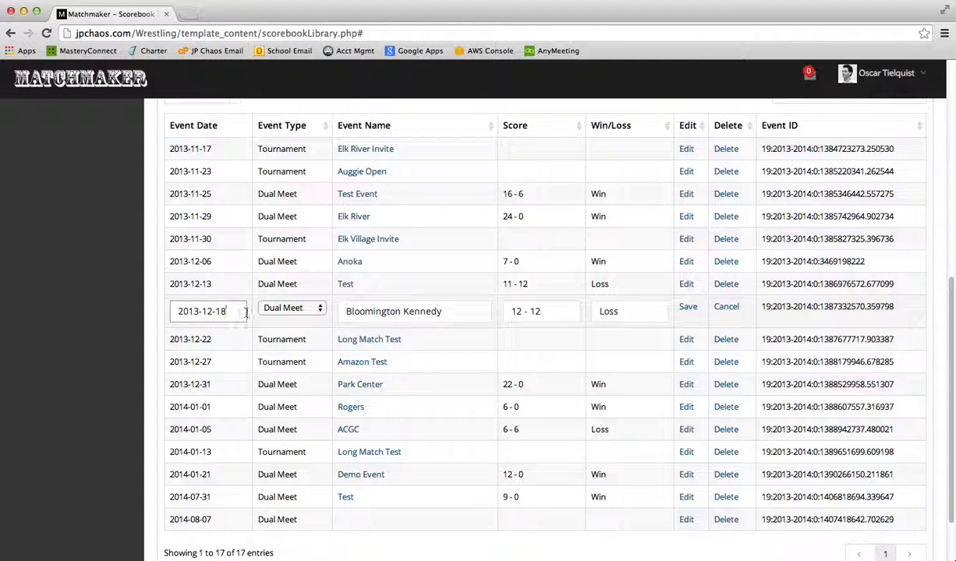
{"action": "key", "text": "BackSpace"}
{"action": "type", "text": "9"}
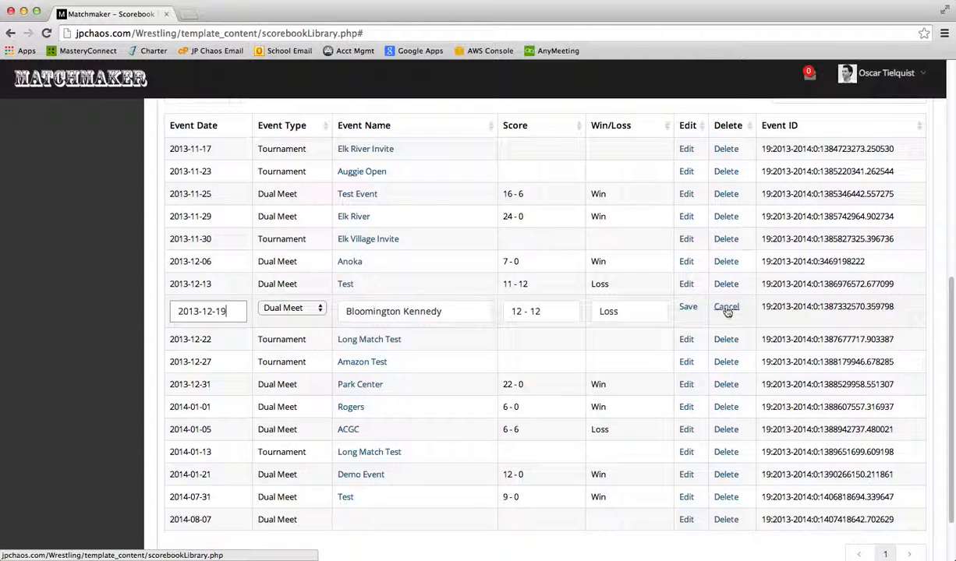
{"action": "left_click", "coordinate": [687, 308]}
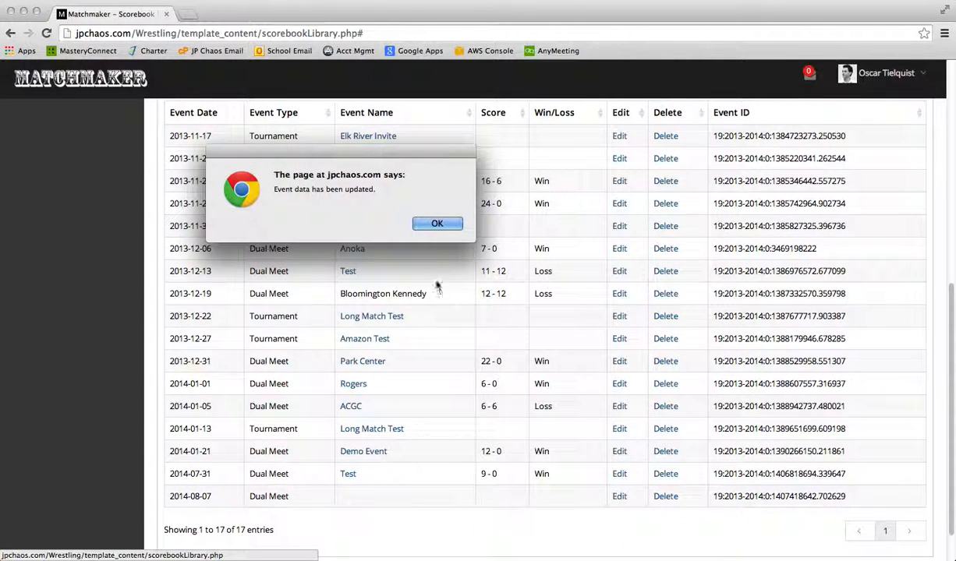
{"action": "left_click", "coordinate": [430, 222]}
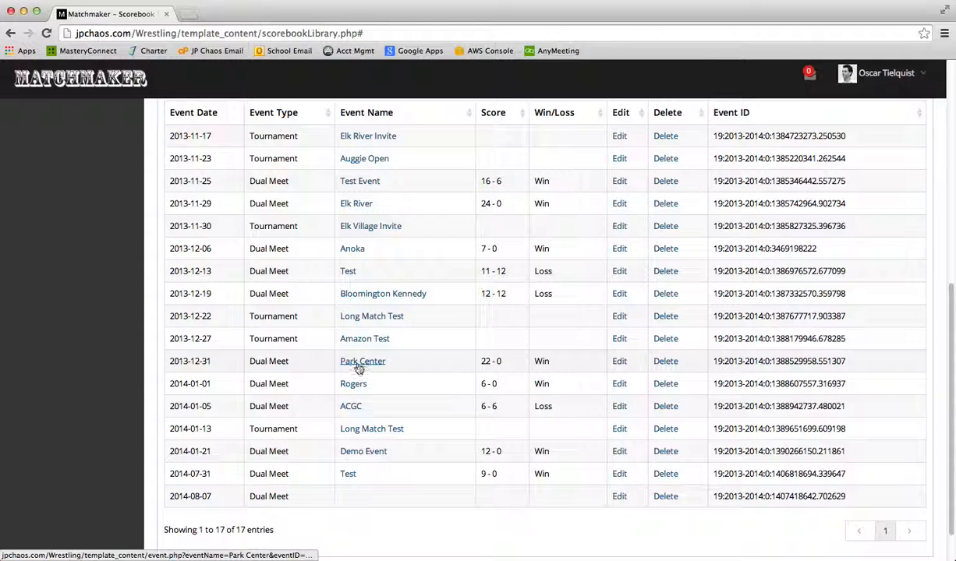
Open the Park Center event and highlight the warning about editing matches that have video attached.
{"action": "scroll", "coordinate": [363, 374], "scroll_direction": "up", "scroll_amount": 2}
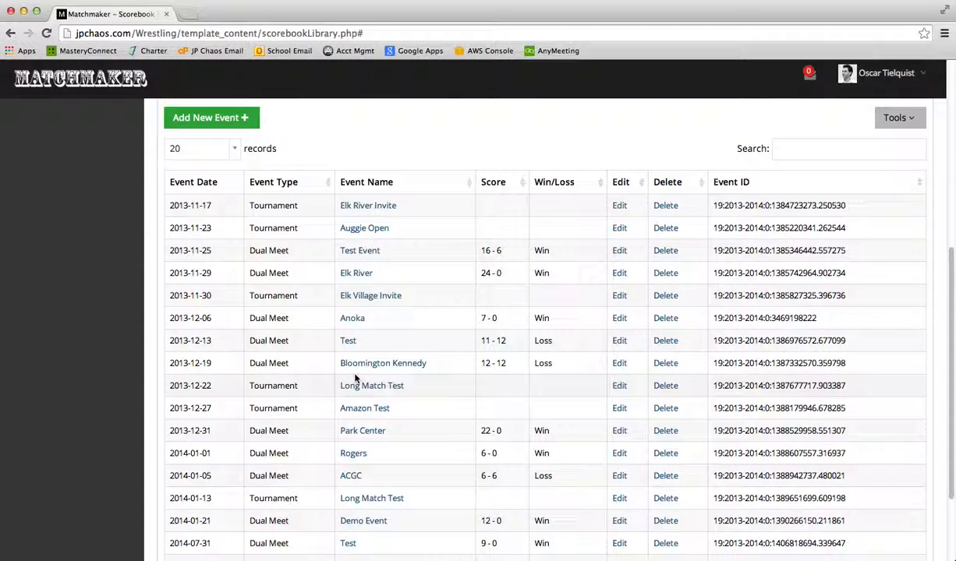
{"action": "scroll", "coordinate": [366, 382], "scroll_direction": "down", "scroll_amount": 2}
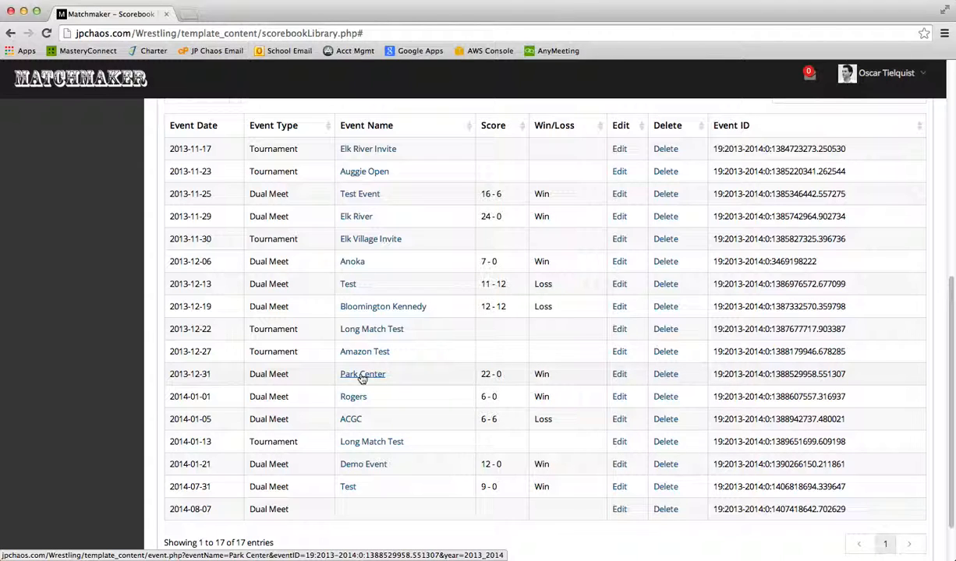
{"action": "left_click", "coordinate": [363, 374]}
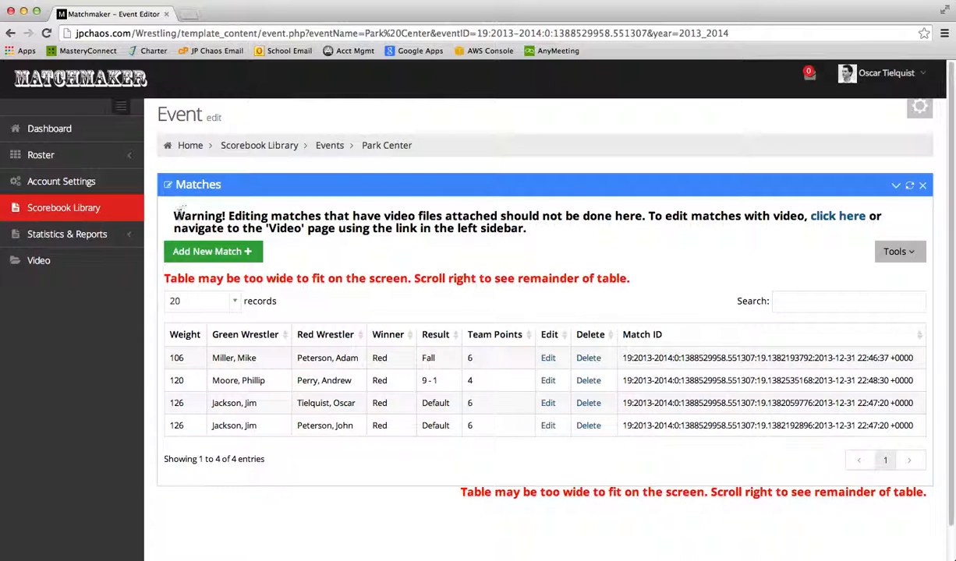
{"action": "left_click_drag", "start_coordinate": [172, 206], "coordinate": [537, 231]}
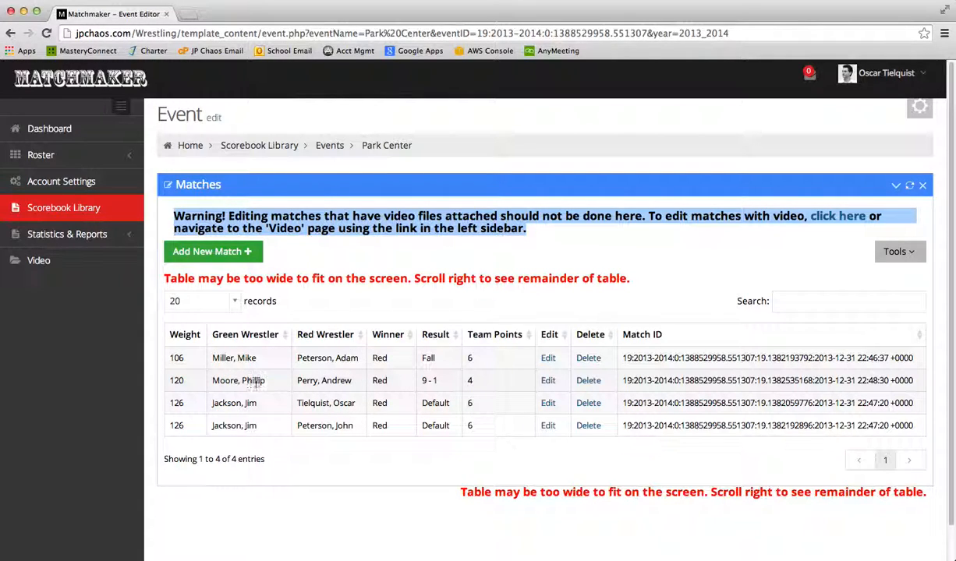
Open the 120-weight match for editing and review its scoring symbols, wrestler and opponent sections.
{"action": "left_click", "coordinate": [548, 380]}
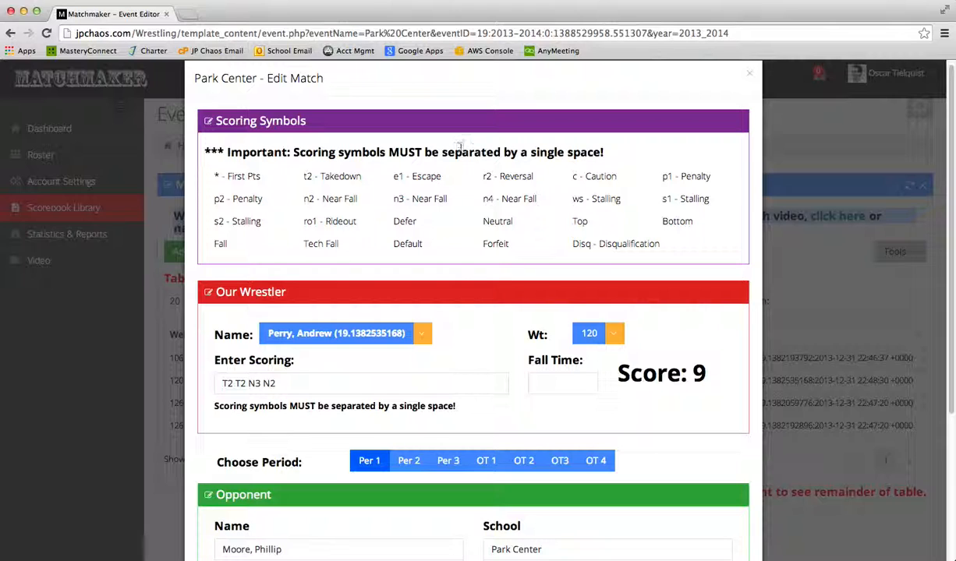
{"action": "scroll", "coordinate": [459, 146], "scroll_direction": "down", "scroll_amount": 3}
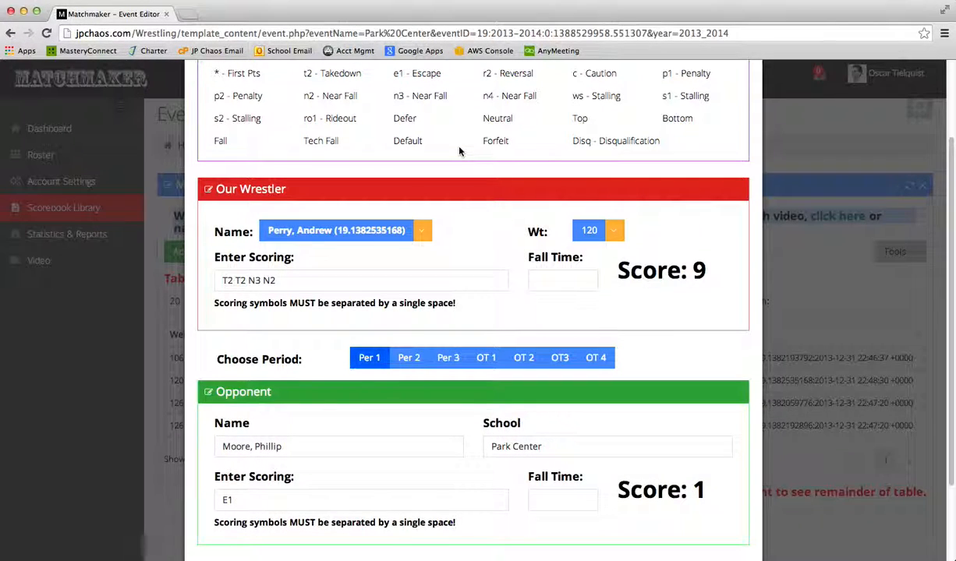
{"action": "scroll", "coordinate": [459, 151], "scroll_direction": "down", "scroll_amount": 2}
{"action": "scroll", "coordinate": [459, 151], "scroll_direction": "up", "scroll_amount": 5}
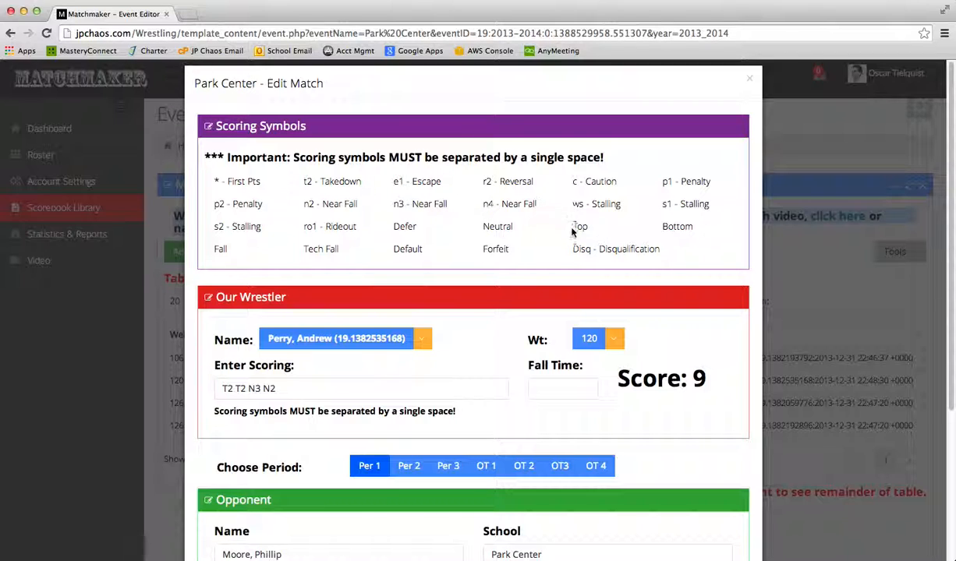
{"action": "scroll", "coordinate": [567, 234], "scroll_direction": "down", "scroll_amount": 3}
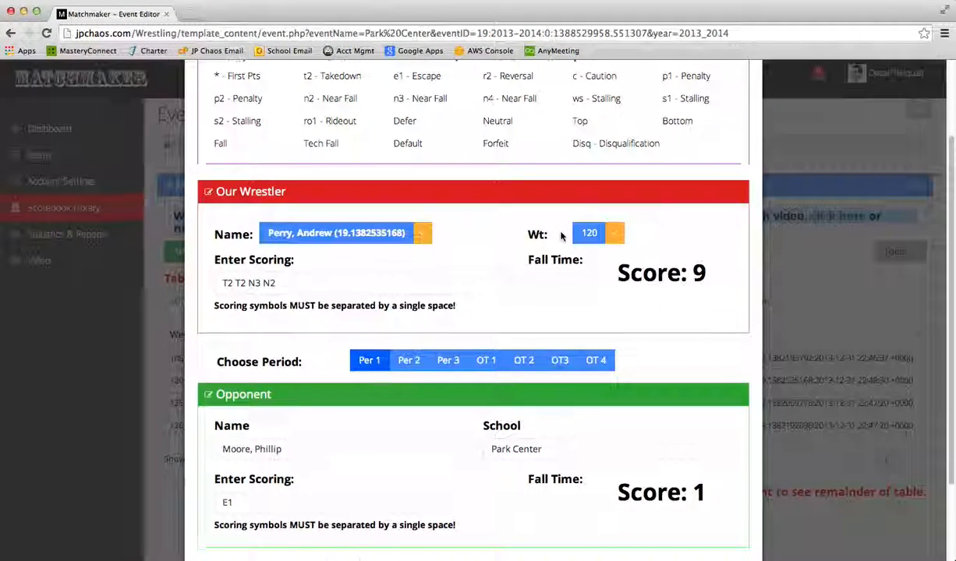
{"action": "scroll", "coordinate": [561, 236], "scroll_direction": "down", "scroll_amount": 2}
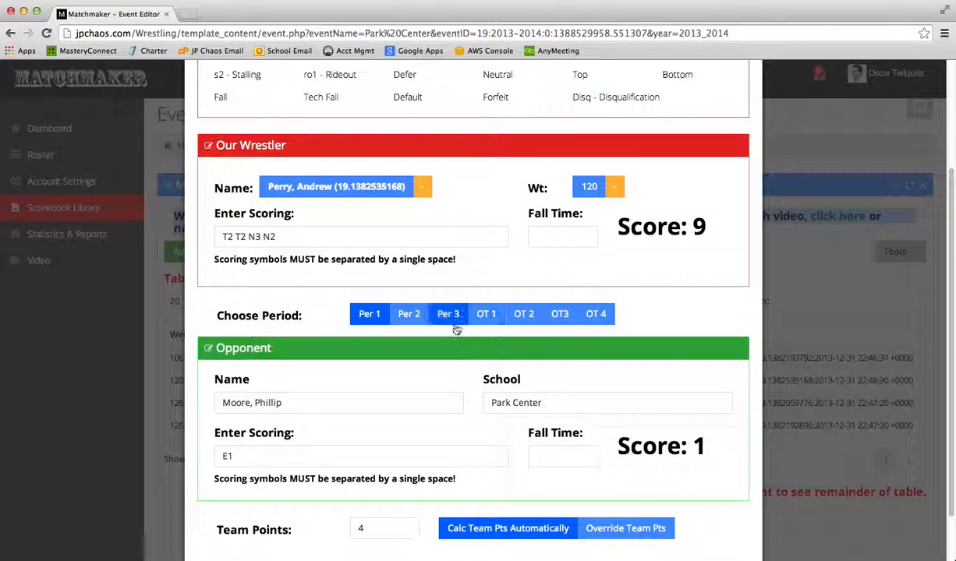
View the match scoring for periods 2 and 3, and return to period 1.
{"action": "left_click", "coordinate": [409, 318]}
{"action": "left_click", "coordinate": [450, 315]}
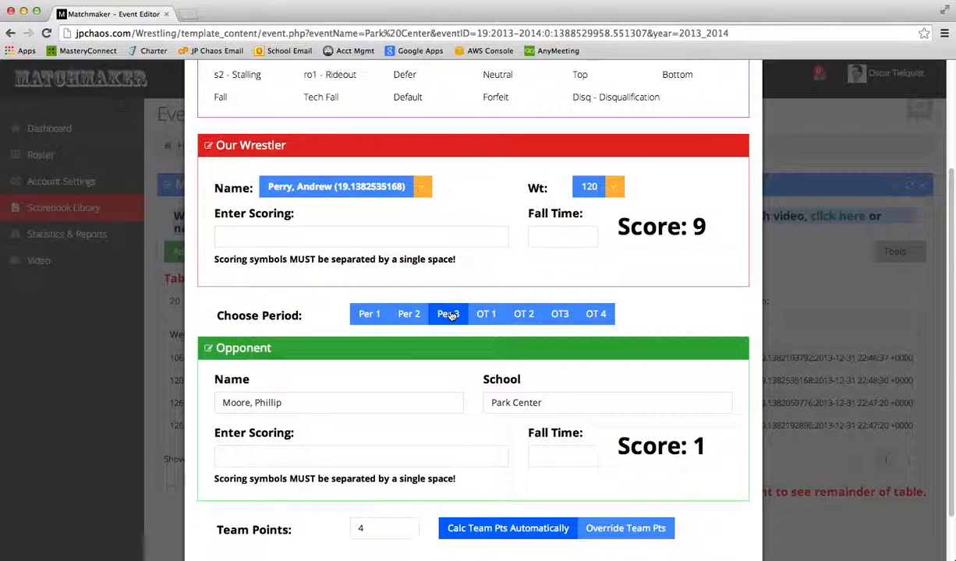
{"action": "left_click", "coordinate": [405, 315]}
{"action": "left_click", "coordinate": [375, 315]}
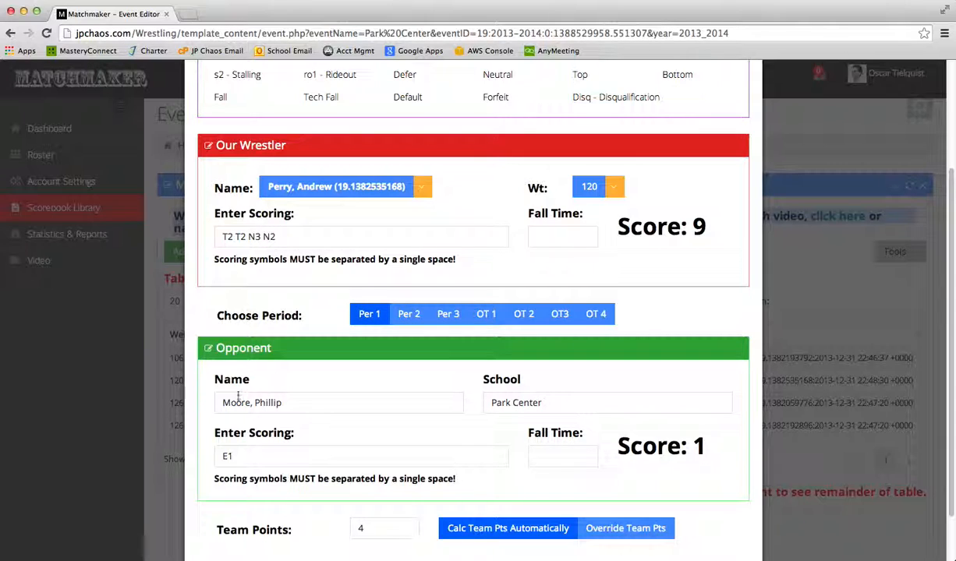
{"action": "left_click", "coordinate": [410, 314]}
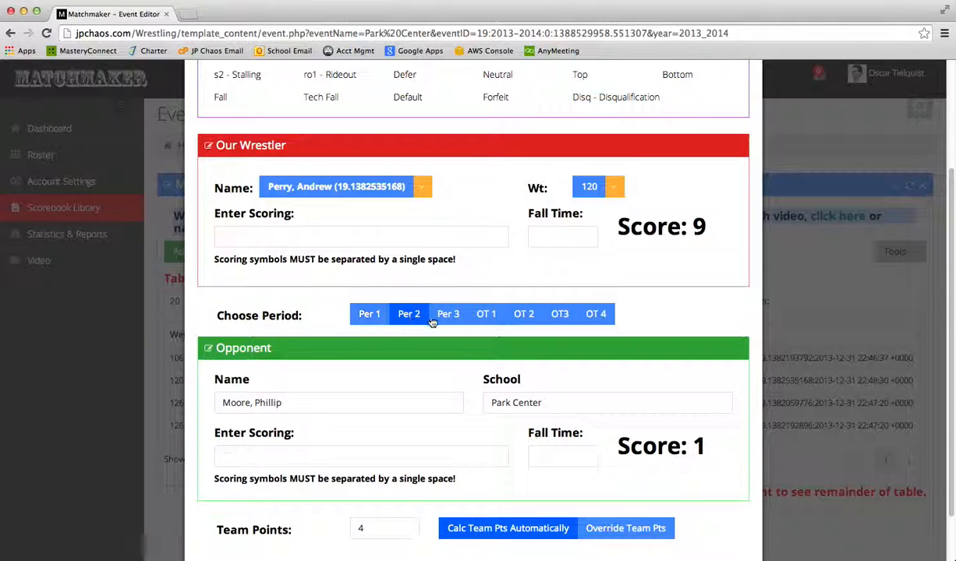
{"action": "left_click", "coordinate": [371, 314]}
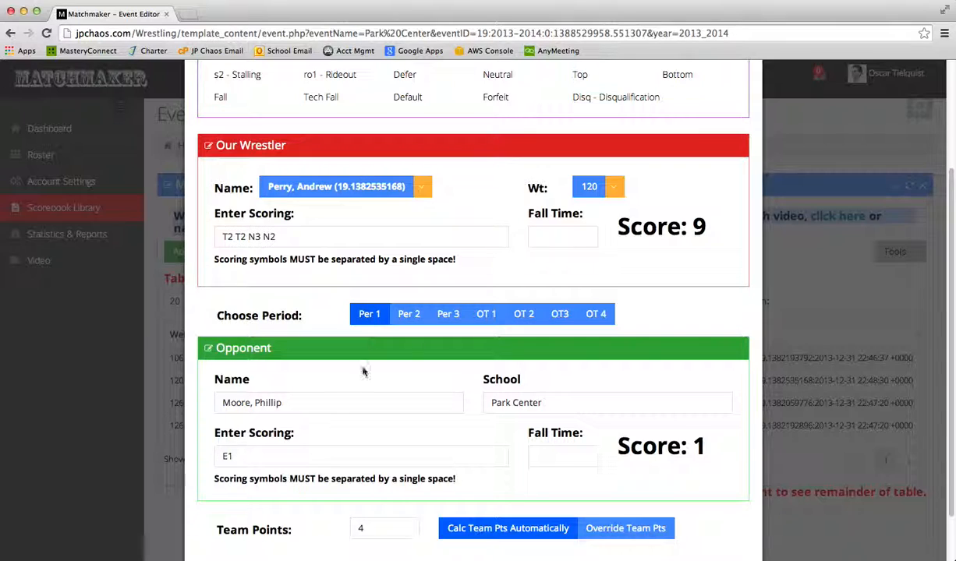
Review the team points options and both wrestlers' period 1 scoring entries, and close the match without saving.
{"action": "scroll", "coordinate": [316, 390], "scroll_direction": "down", "scroll_amount": 1}
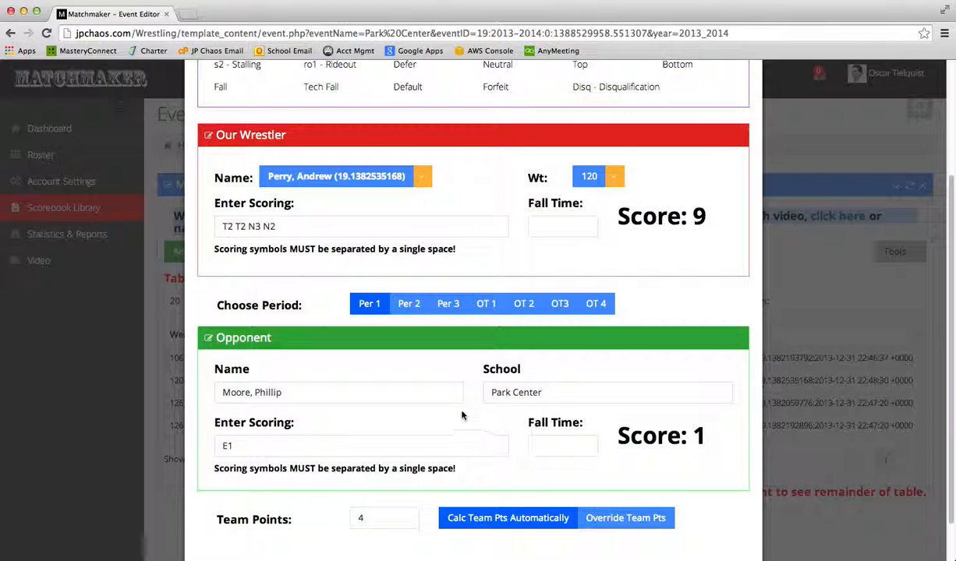
{"action": "scroll", "coordinate": [449, 399], "scroll_direction": "down", "scroll_amount": 3}
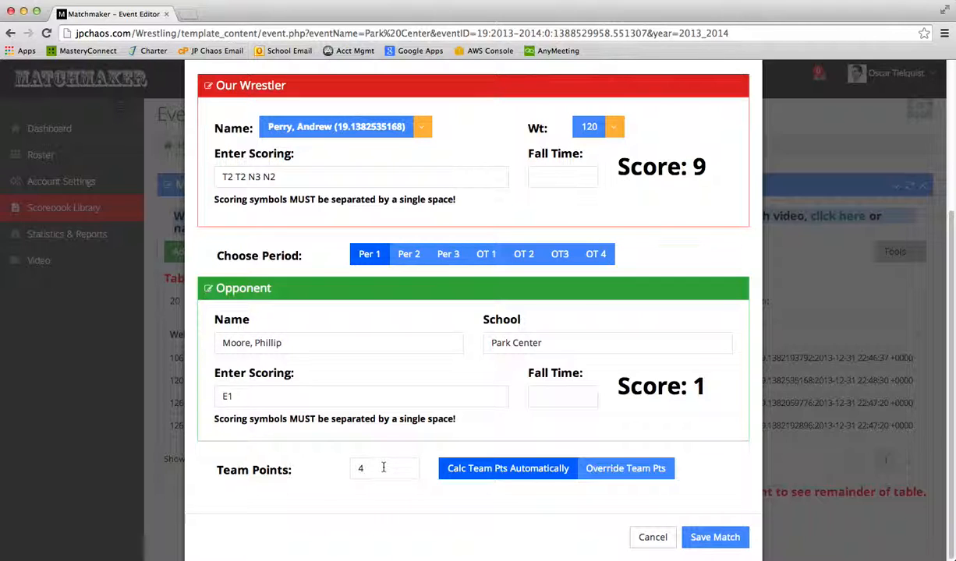
{"action": "scroll", "coordinate": [434, 451], "scroll_direction": "up", "scroll_amount": 5}
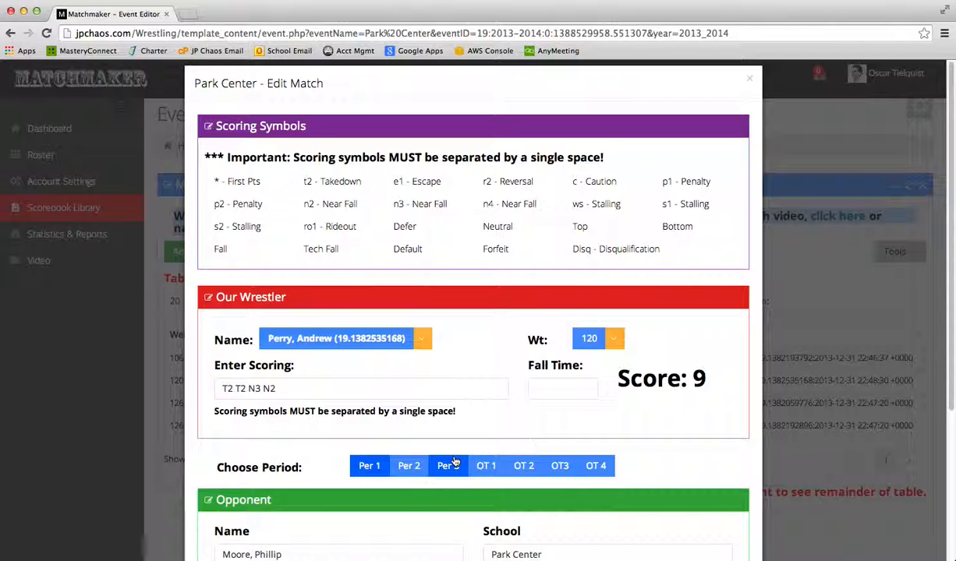
{"action": "scroll", "coordinate": [454, 462], "scroll_direction": "down", "scroll_amount": 5}
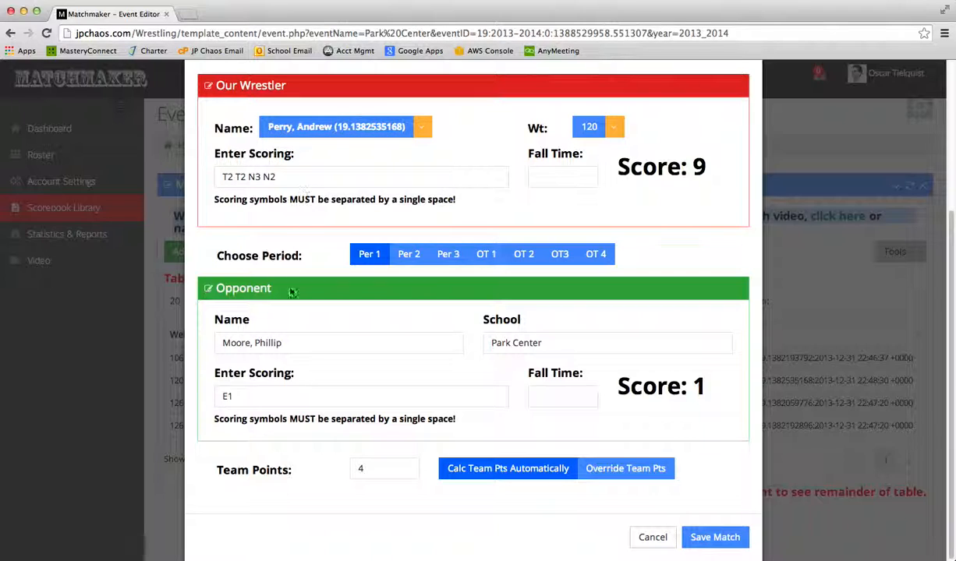
{"action": "left_click_drag", "start_coordinate": [276, 177], "coordinate": [225, 176]}
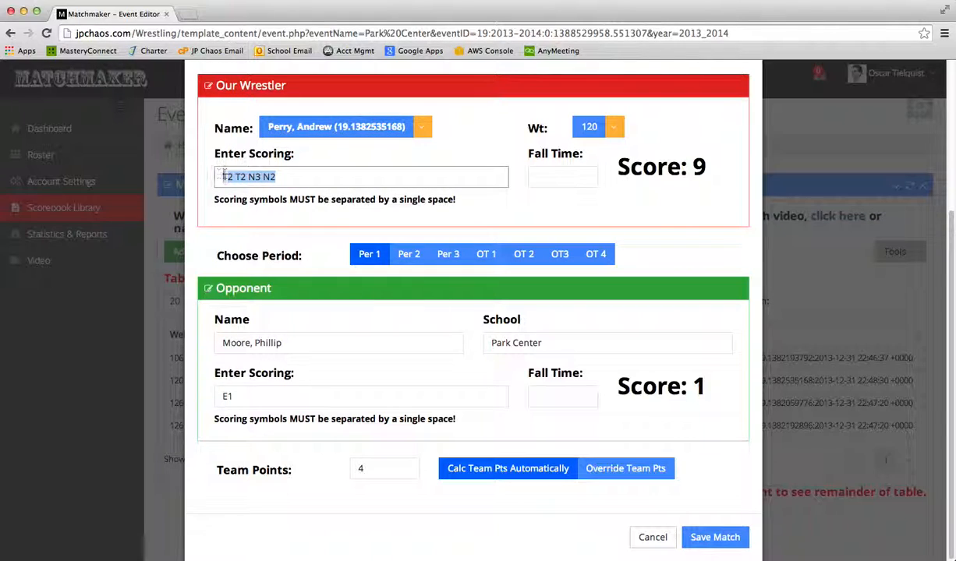
{"action": "left_click", "coordinate": [226, 396]}
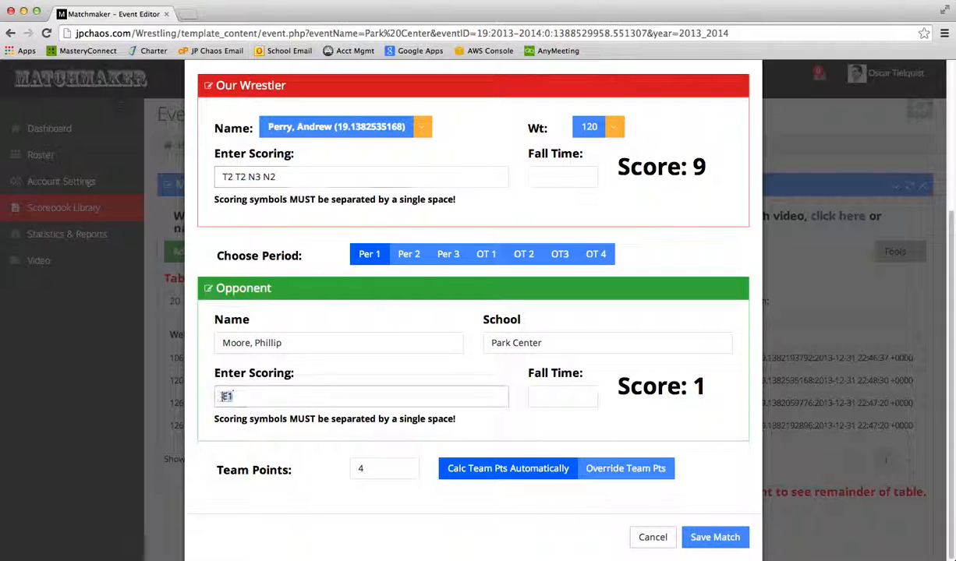
{"action": "left_click_drag", "start_coordinate": [220, 396], "coordinate": [244, 396]}
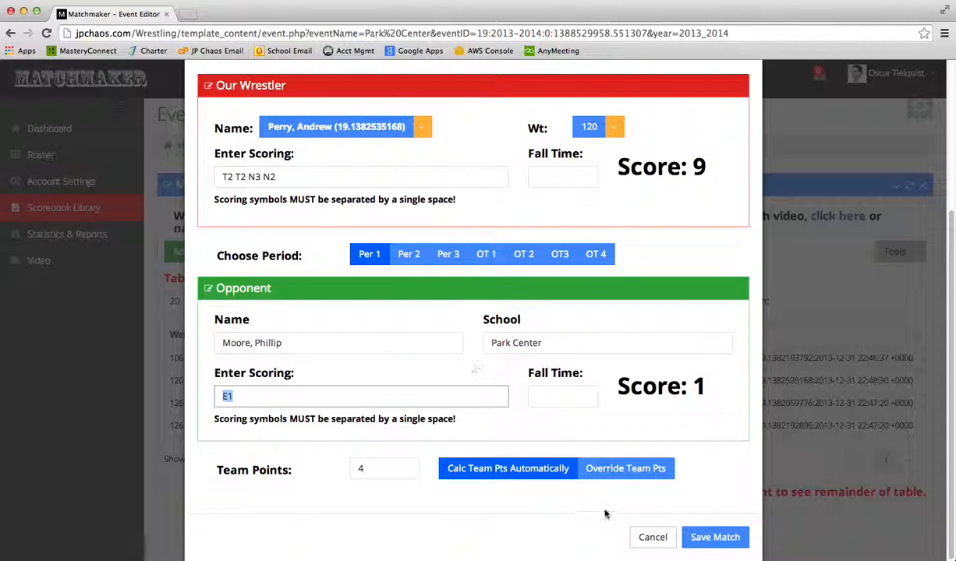
{"action": "left_click", "coordinate": [653, 541]}
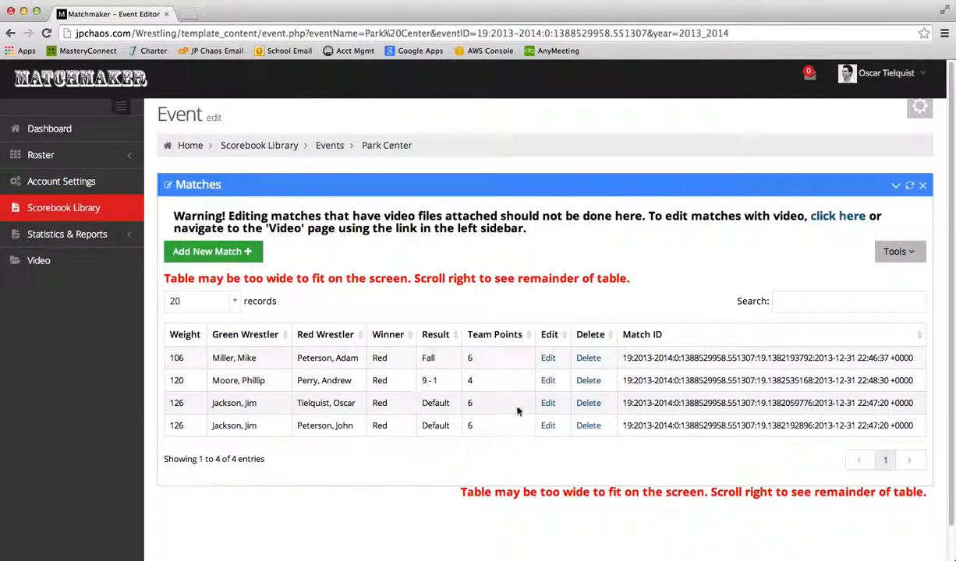
Reopen the 120-weight match for editing and enter P1 as the opponent's scoring in period 2.
{"action": "left_click", "coordinate": [549, 382]}
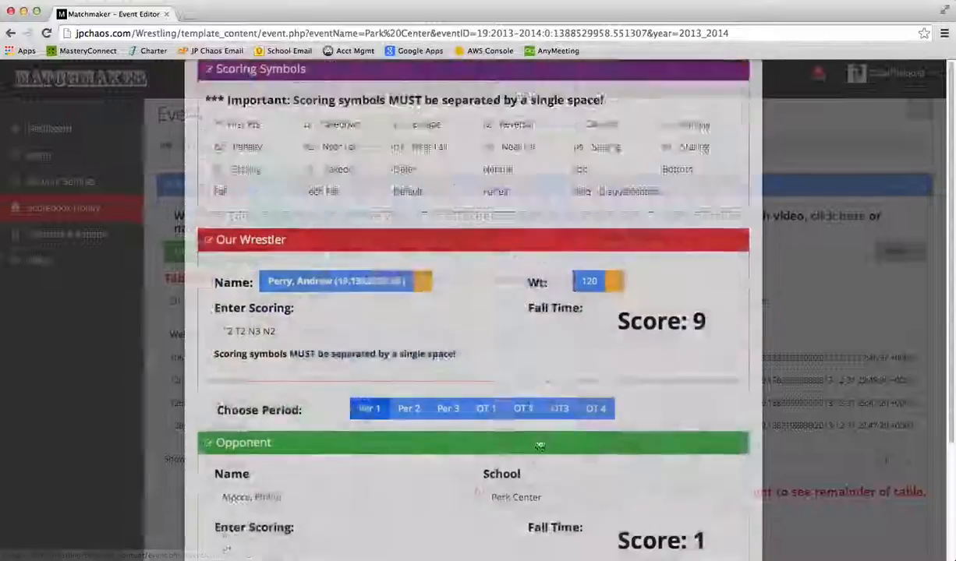
{"action": "scroll", "coordinate": [517, 411], "scroll_direction": "down", "scroll_amount": 5}
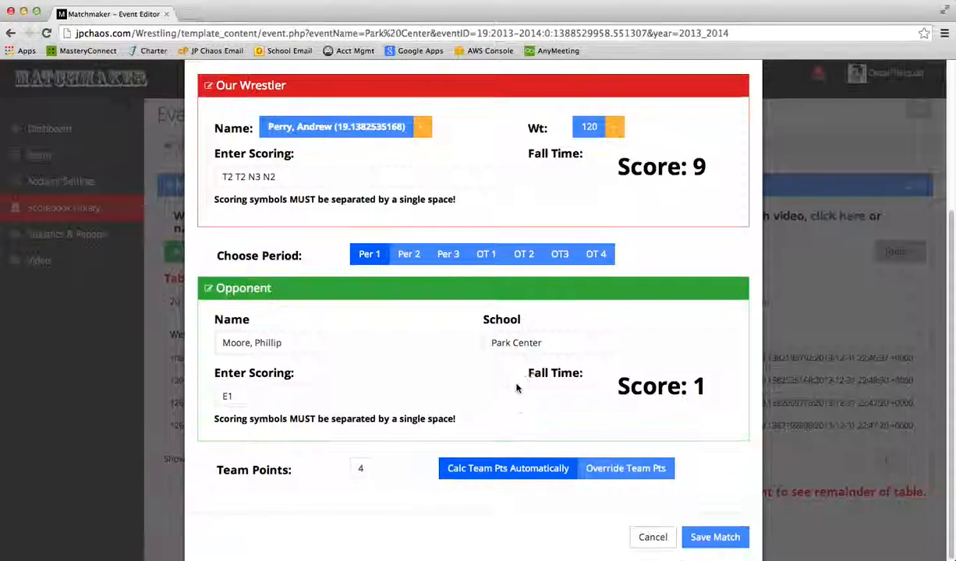
{"action": "left_click", "coordinate": [241, 397]}
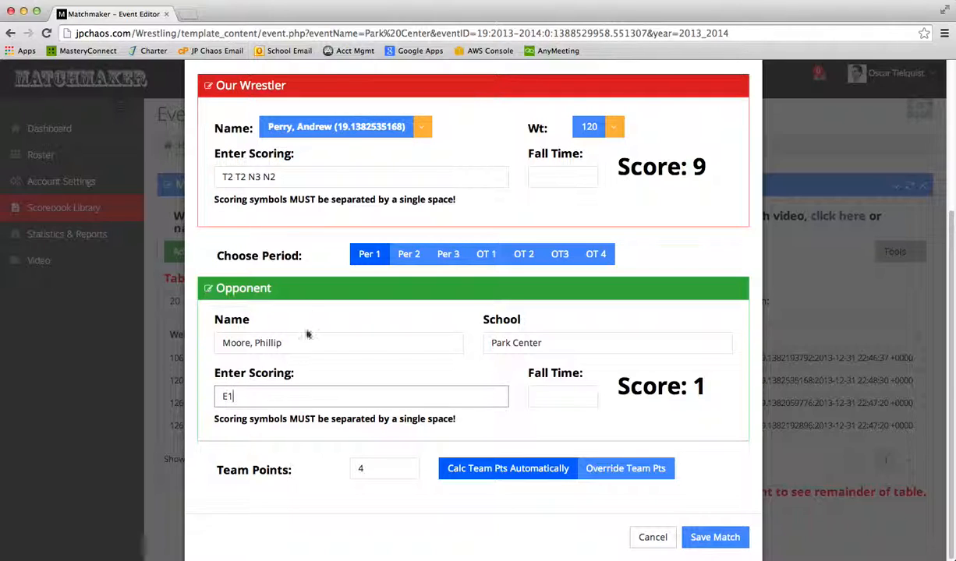
{"action": "left_click", "coordinate": [406, 254]}
{"action": "left_click", "coordinate": [249, 394]}
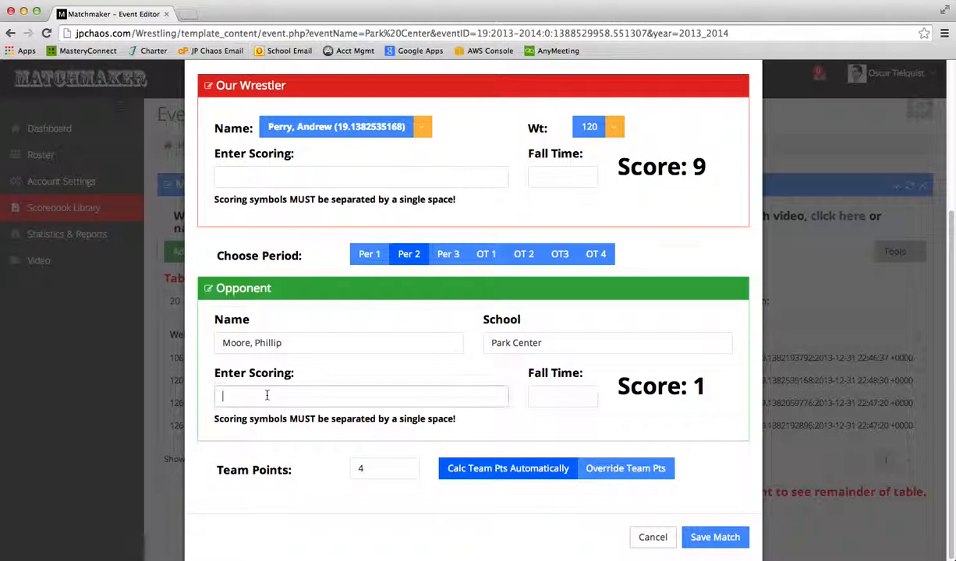
{"action": "type", "text": "P1"}
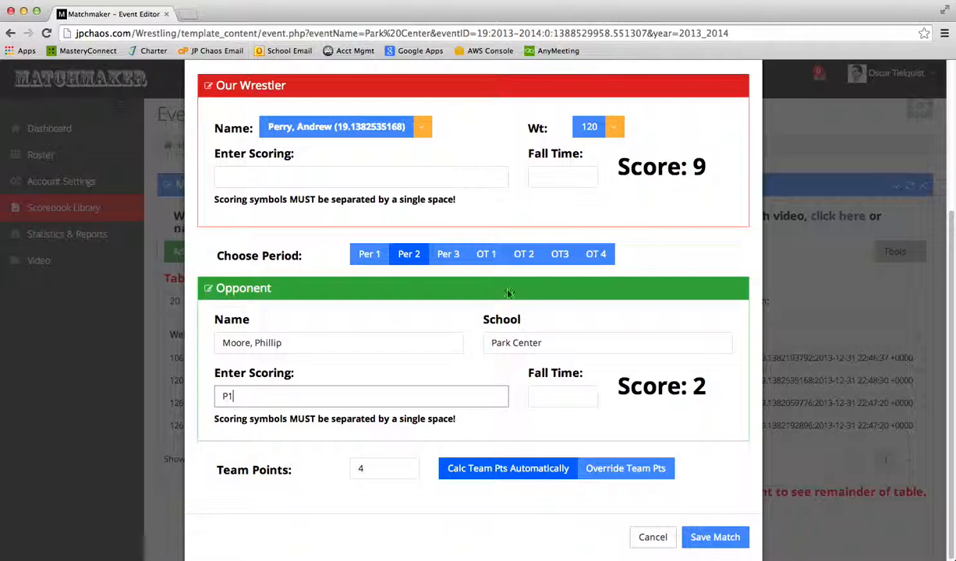
Check the scoring of periods 1 and 2, and save the match, accepting the reset of its video timing marks.
{"action": "left_click", "coordinate": [366, 257]}
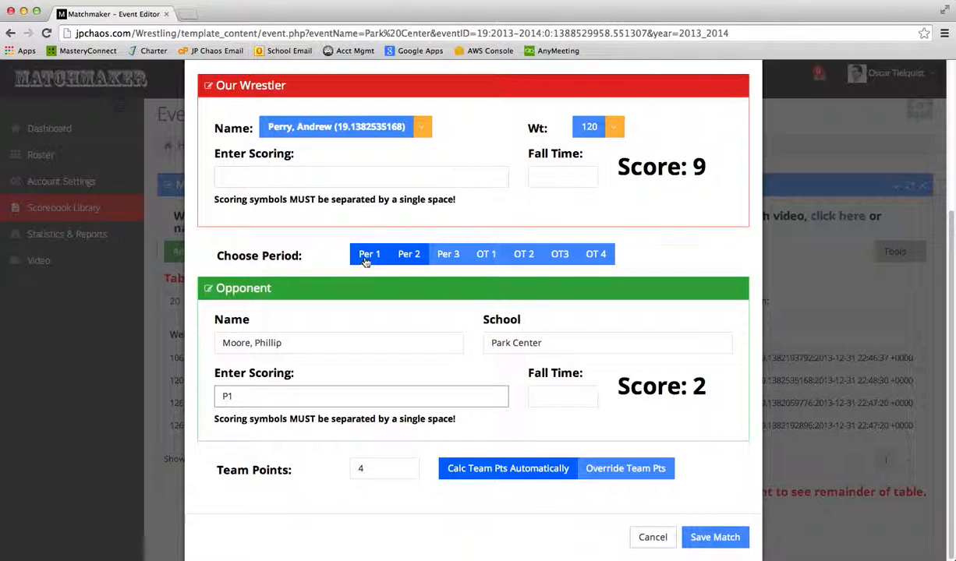
{"action": "left_click", "coordinate": [413, 258]}
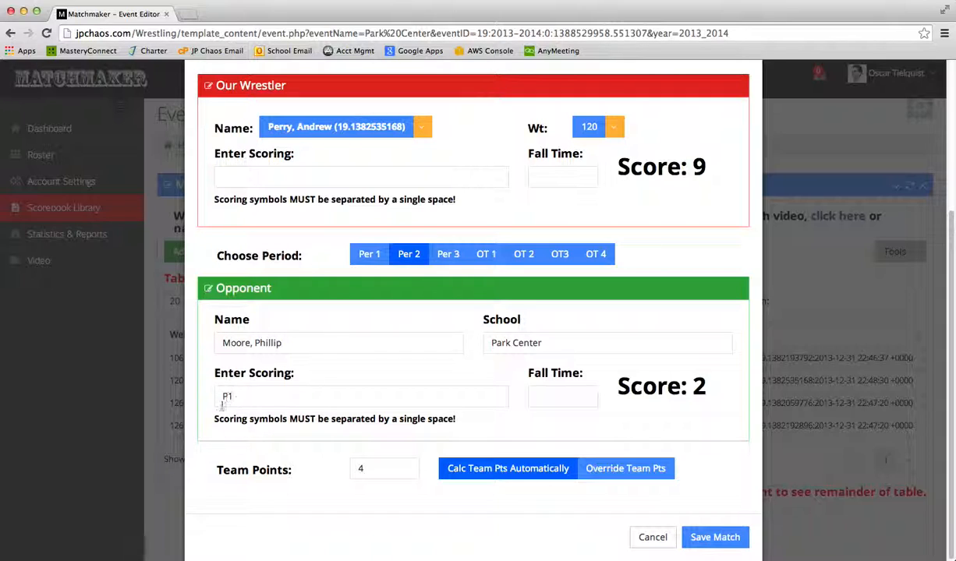
{"action": "left_click", "coordinate": [711, 542]}
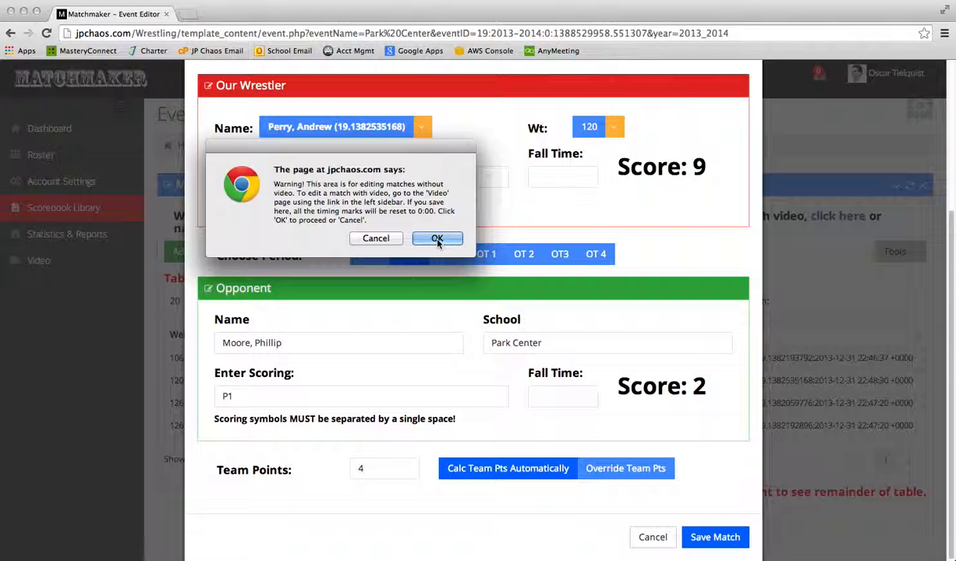
{"action": "left_click", "coordinate": [437, 239]}
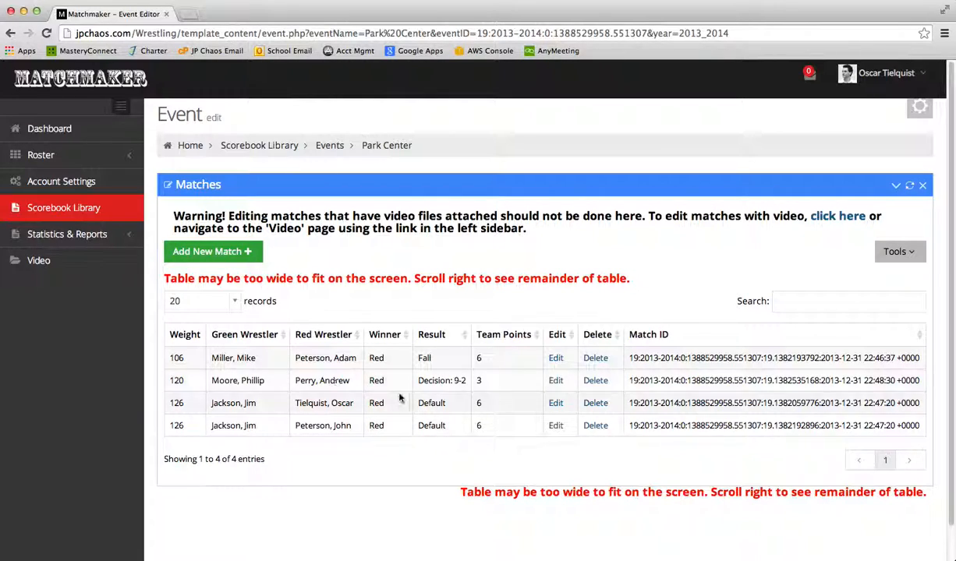
Highlight the 120-weight match's result, reopen the match to review its scores and team points, and close it without saving.
{"action": "left_click_drag", "start_coordinate": [418, 381], "coordinate": [466, 381]}
{"action": "left_click", "coordinate": [556, 381]}
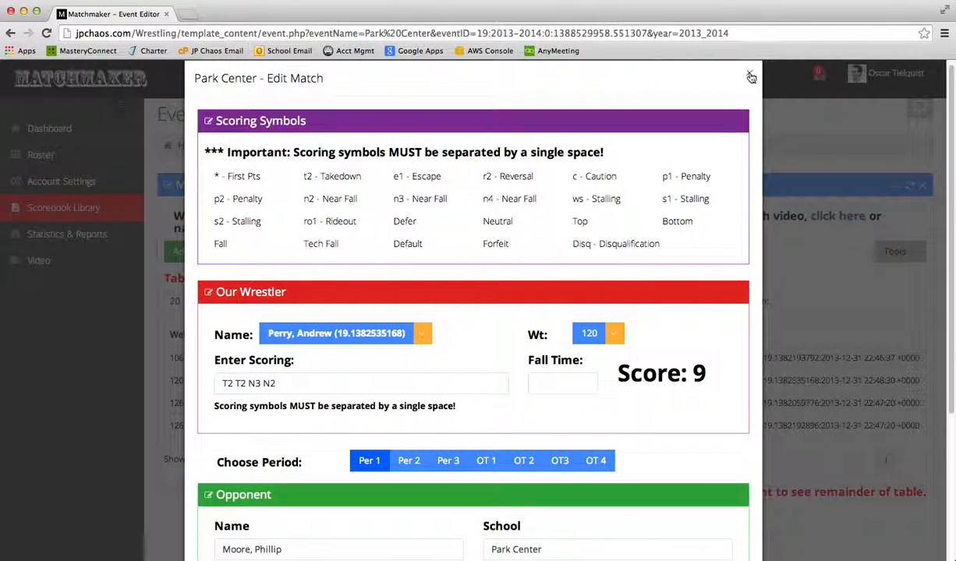
{"action": "scroll", "coordinate": [621, 247], "scroll_direction": "down", "scroll_amount": 5}
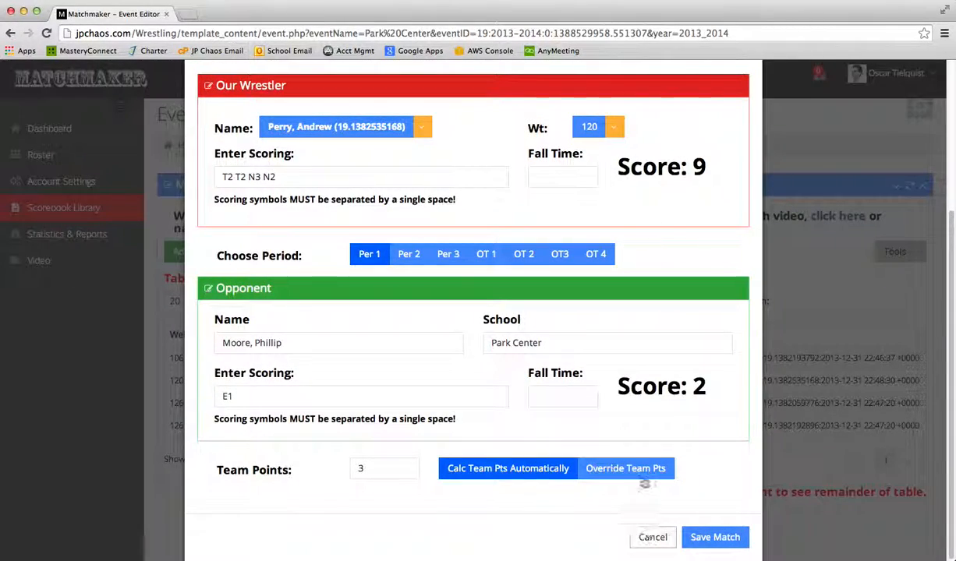
{"action": "scroll", "coordinate": [716, 241], "scroll_direction": "up", "scroll_amount": 5}
{"action": "left_click", "coordinate": [748, 78]}
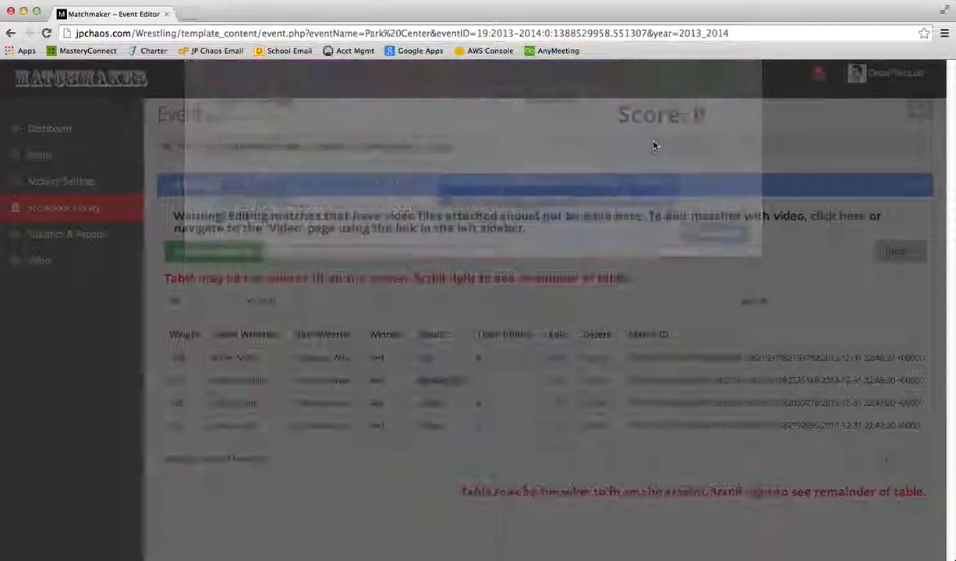